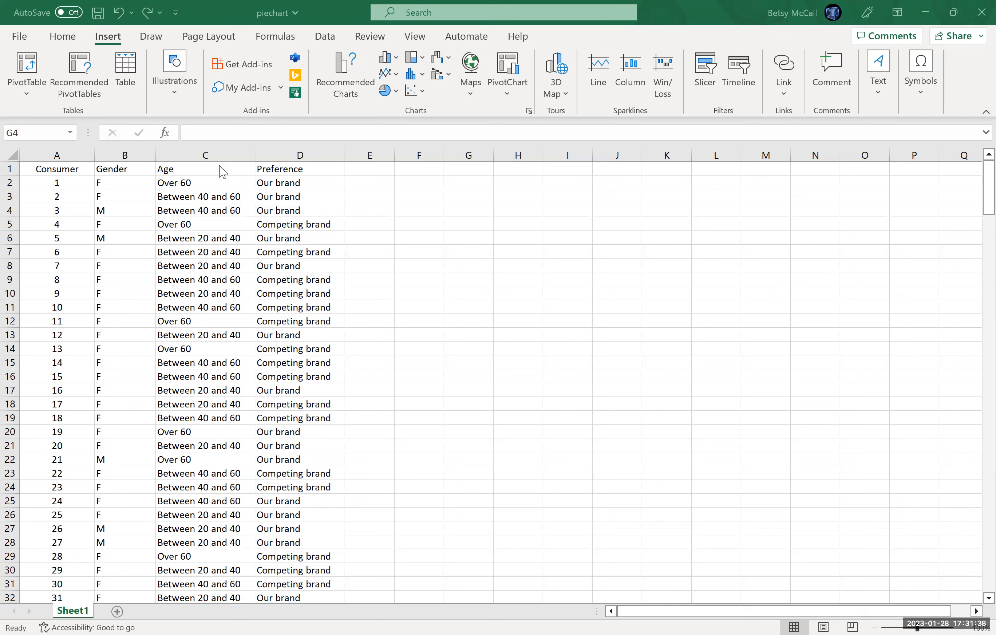
Create a PivotTable from the Age data in column C, placed at cell F3 of the existing worksheet
click(204, 149)
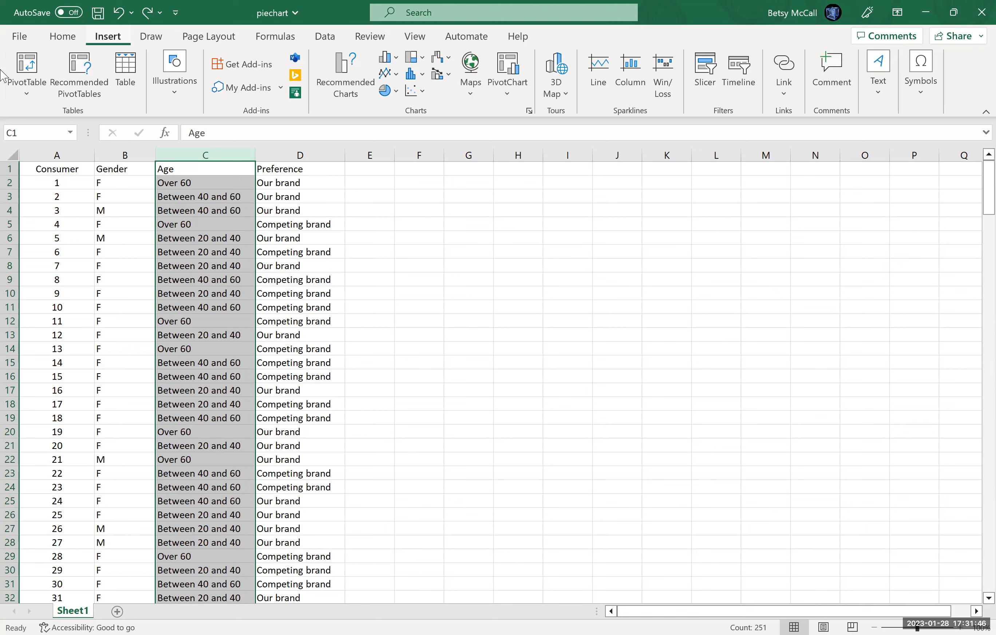
click(29, 72)
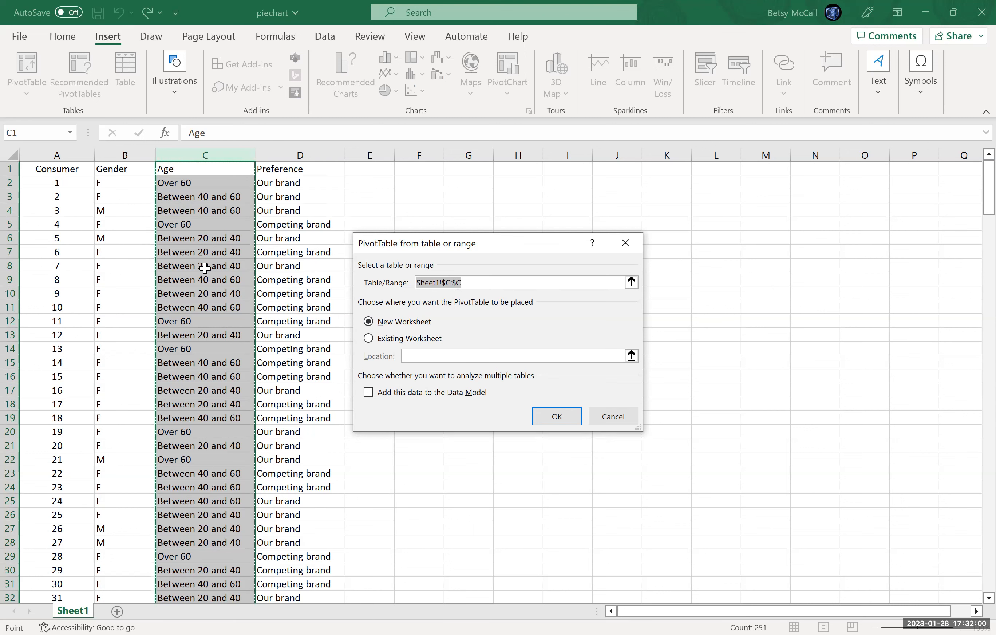
click(369, 339)
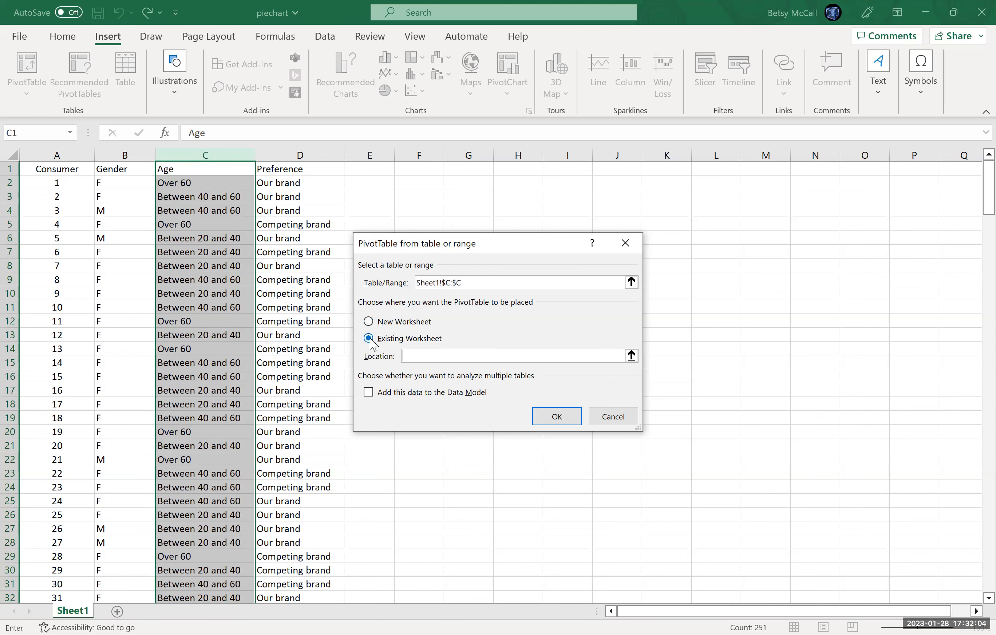
click(413, 200)
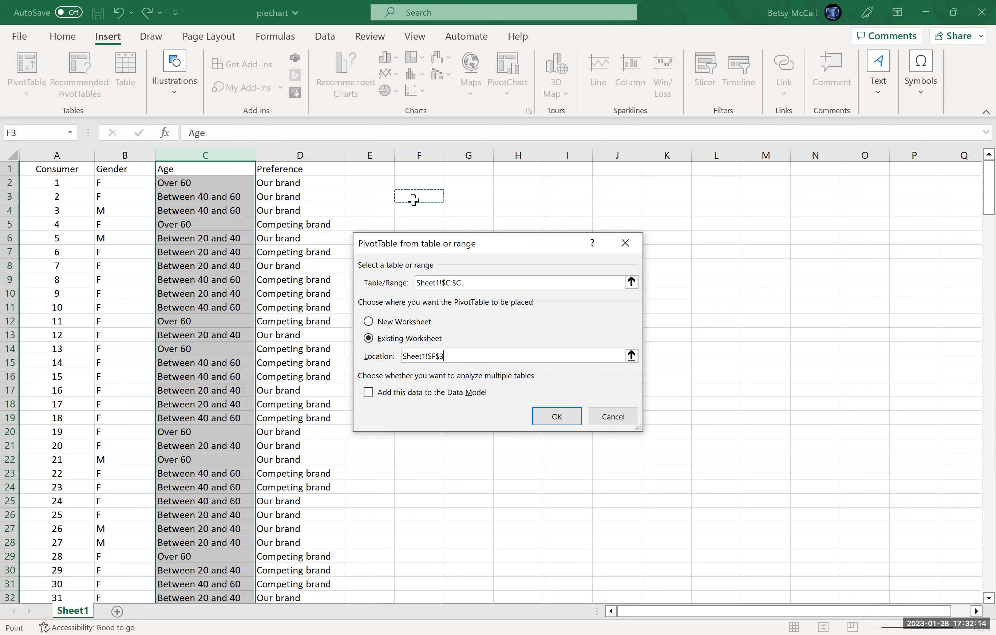
click(556, 415)
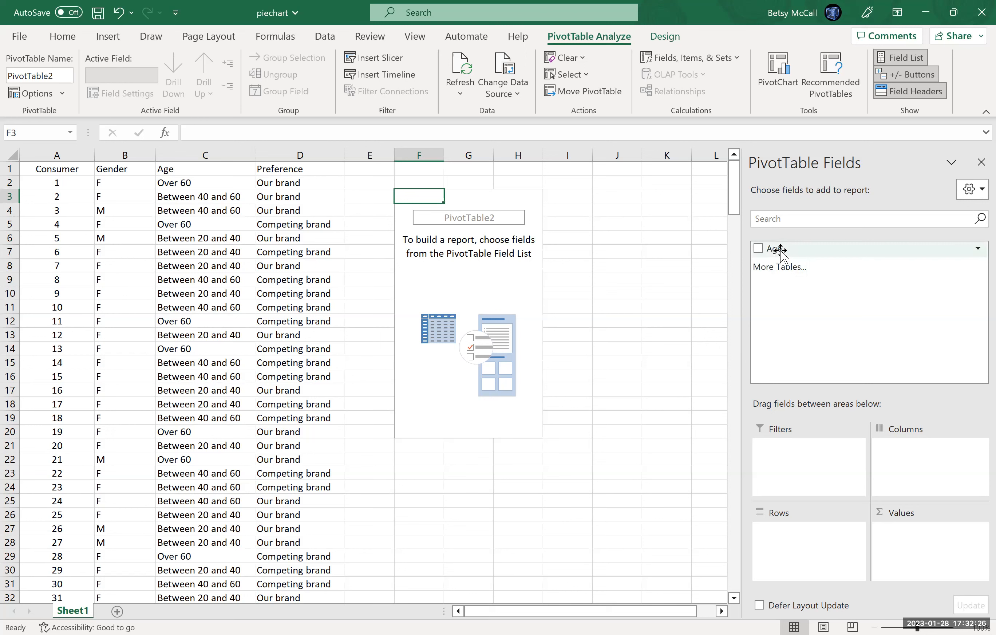
Add the Age field to the PivotTable, try it as column labels, and return it to the rows
click(760, 249)
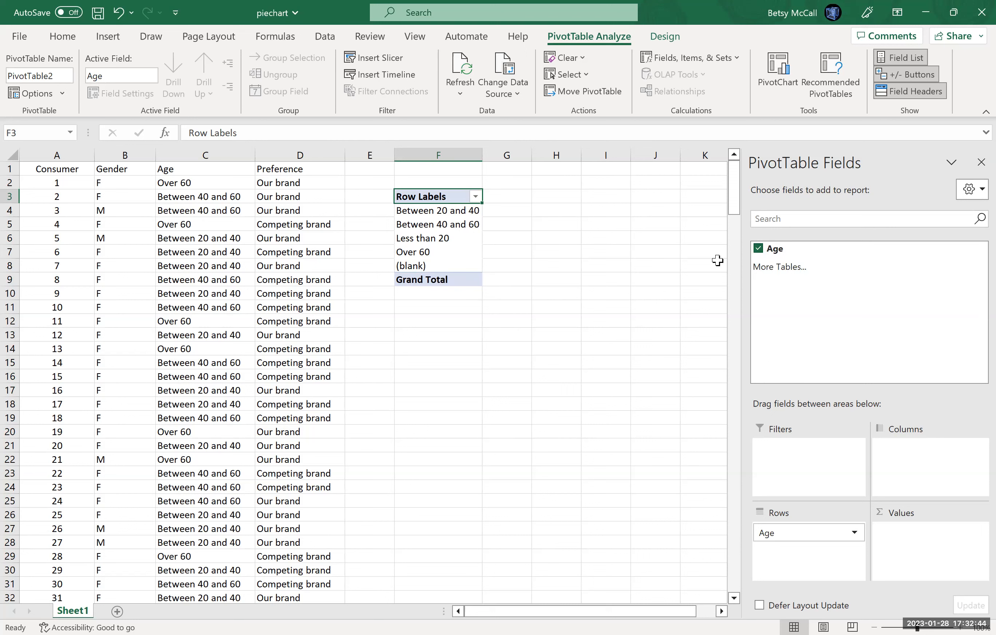
drag(770, 533, 912, 478)
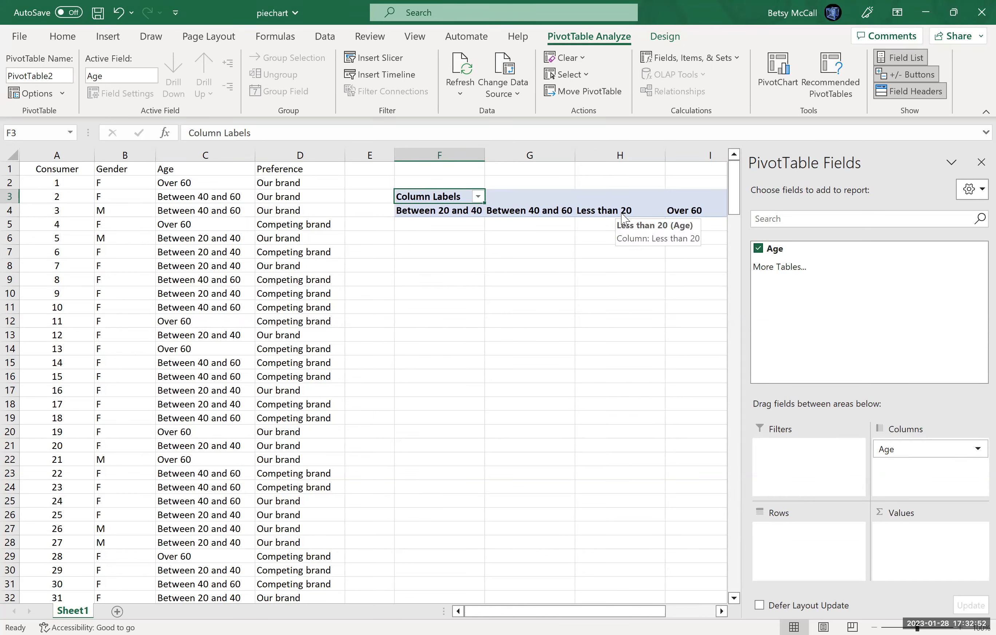
drag(883, 449, 802, 535)
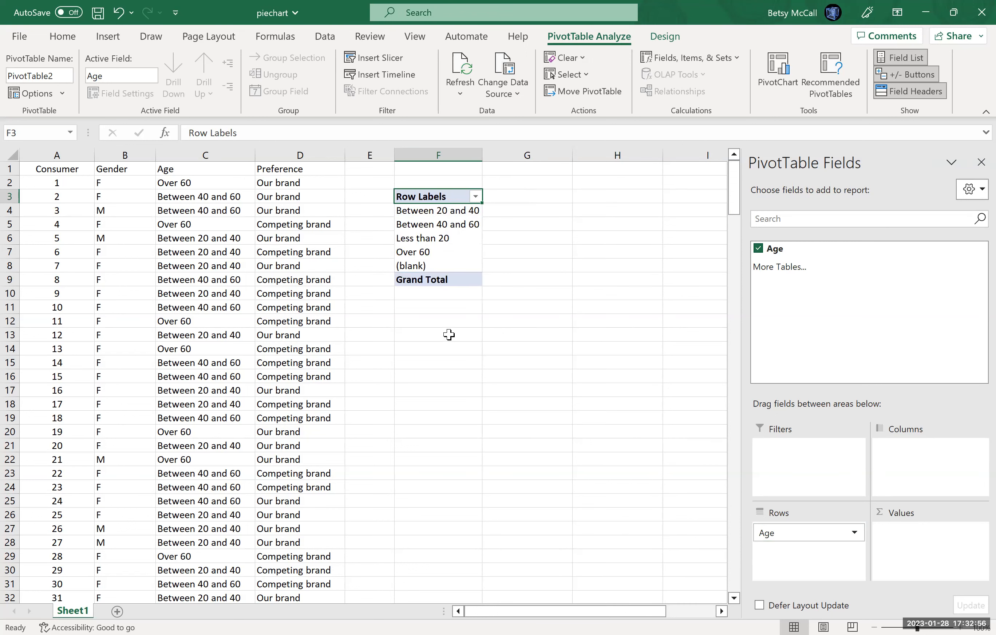
Filter the (blank) item out of the Age row labels
click(473, 198)
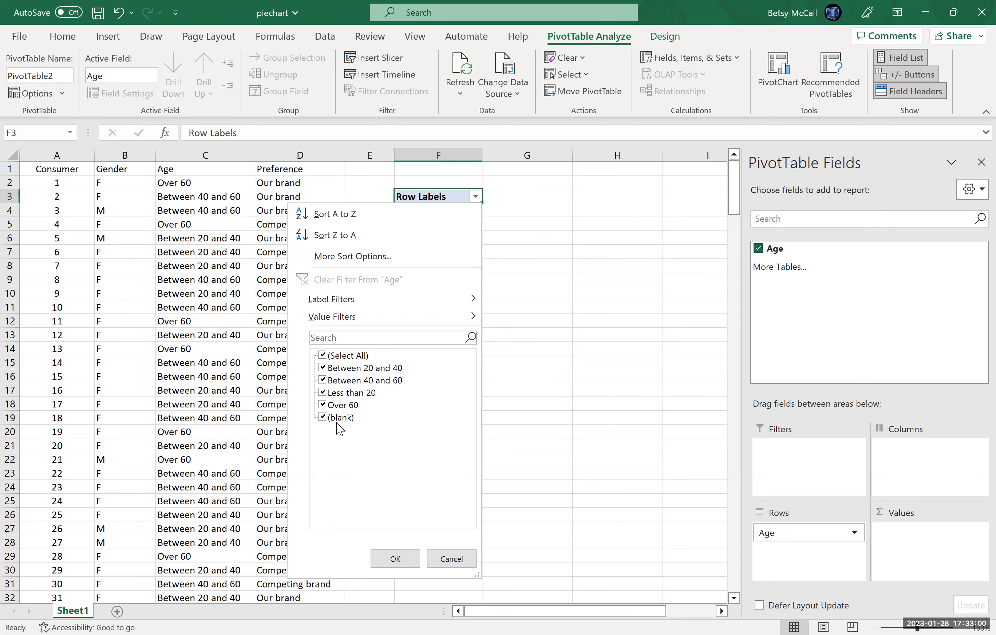
click(322, 418)
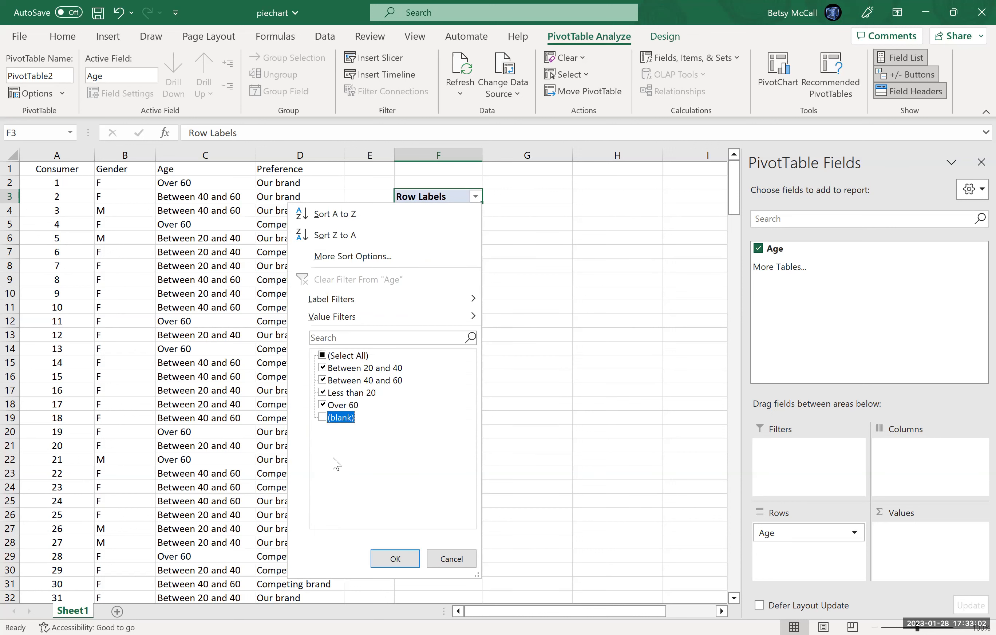
click(395, 559)
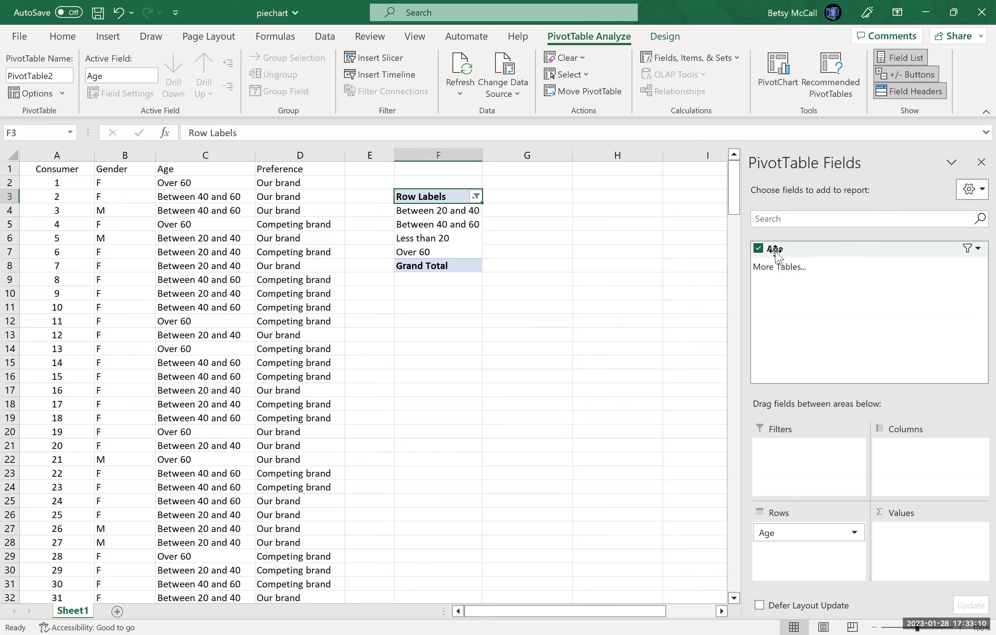
Add Age to the PivotTable values as a count and close the field list
drag(775, 250, 938, 546)
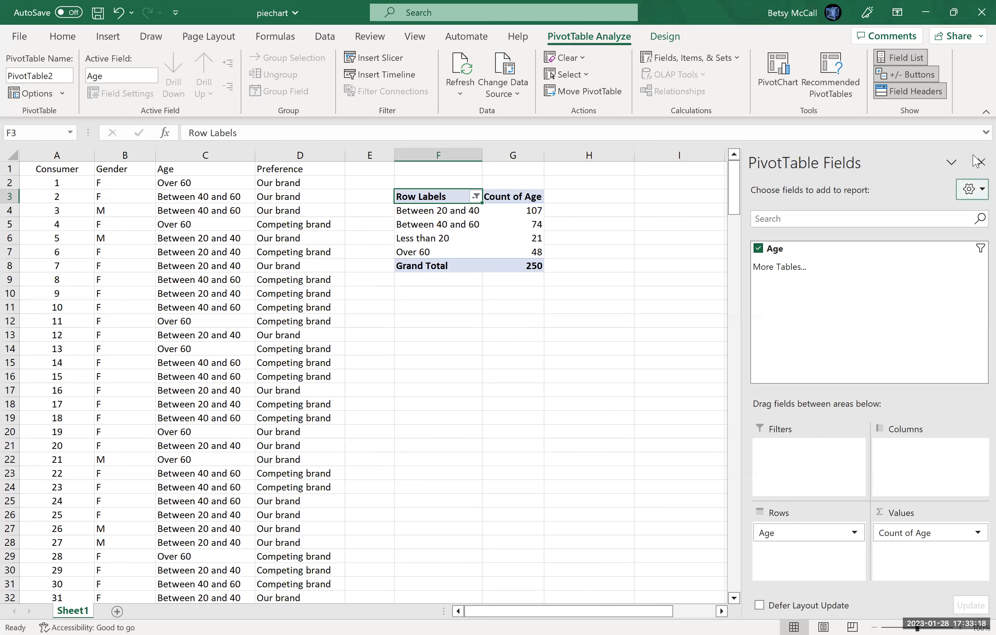
click(981, 163)
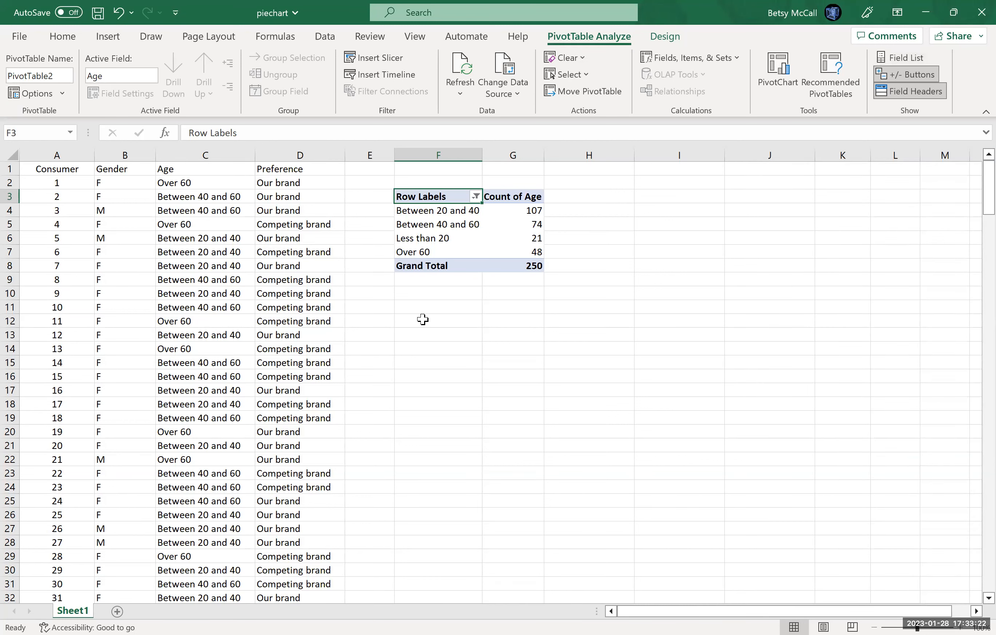
click(413, 306)
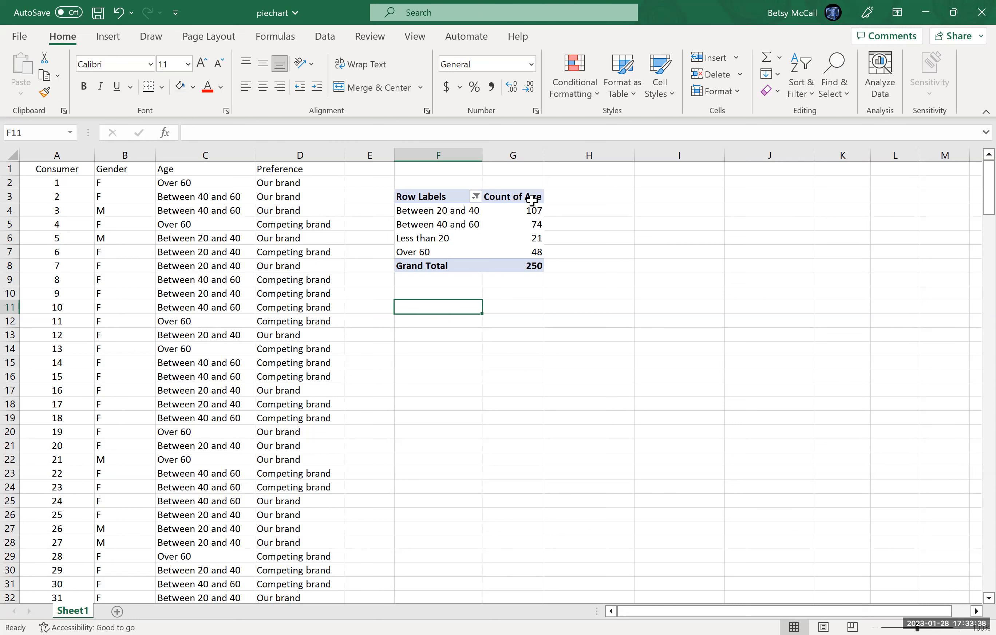
Create a second PivotTable from columns A to D, placed at cell F12 of the existing worksheet
mouse_move(532, 249)
click(211, 152)
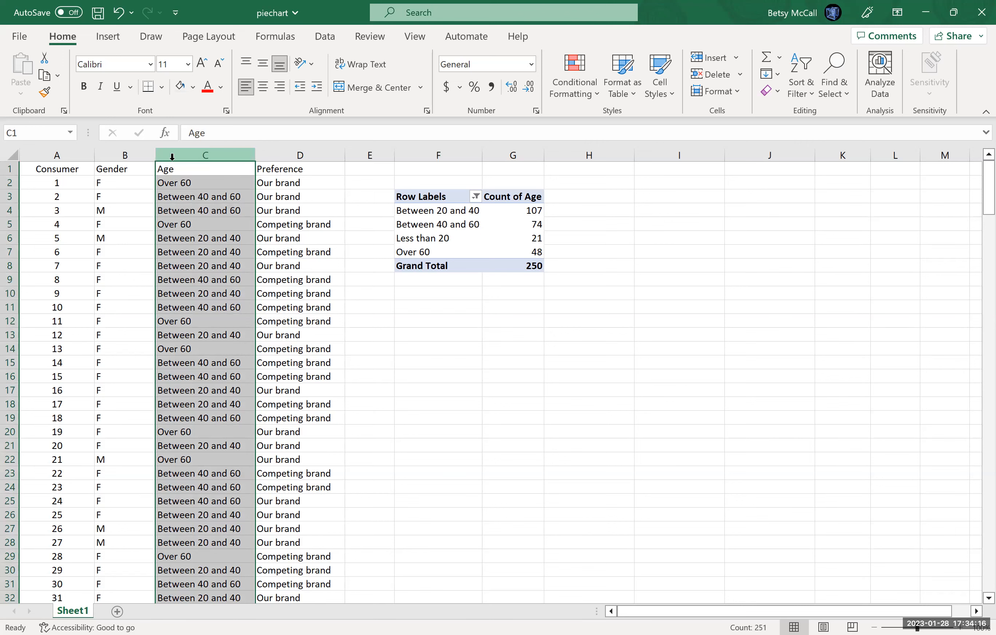
click(59, 156)
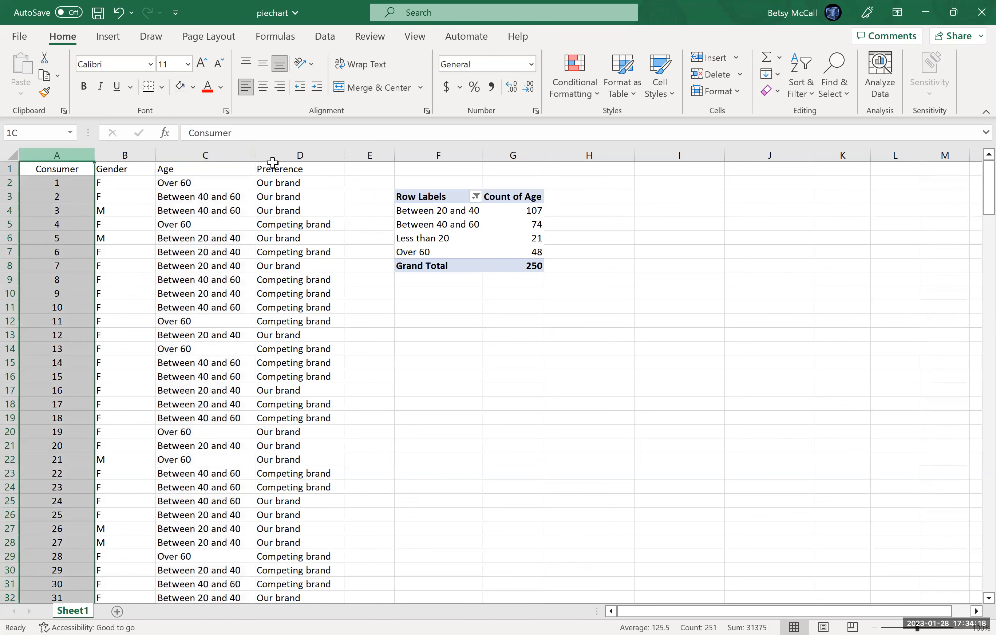
key(shift+Right)
key(shift+Right)
key(shift+Right)
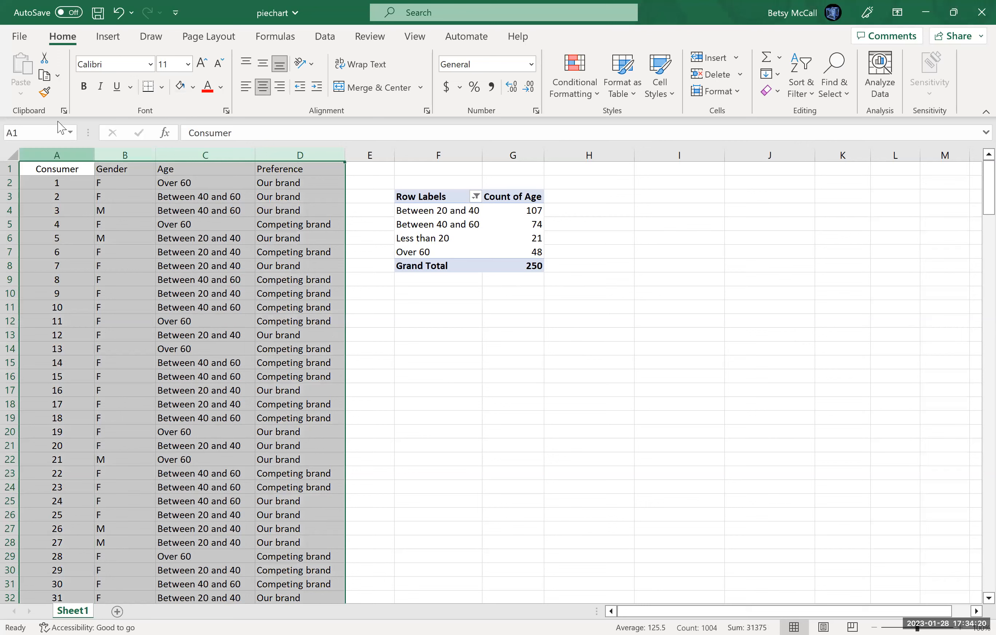
click(110, 38)
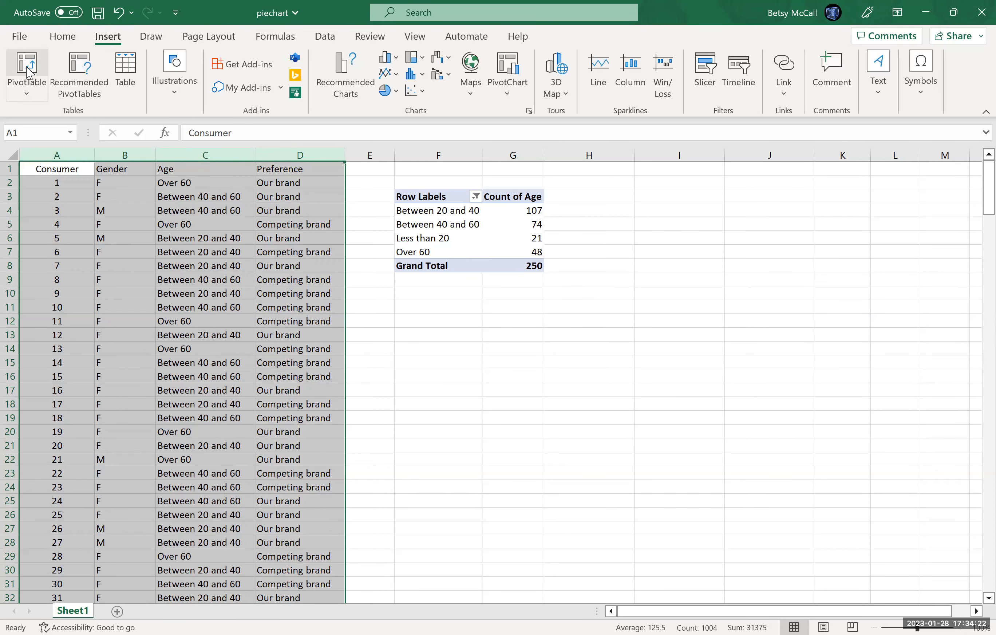
click(28, 69)
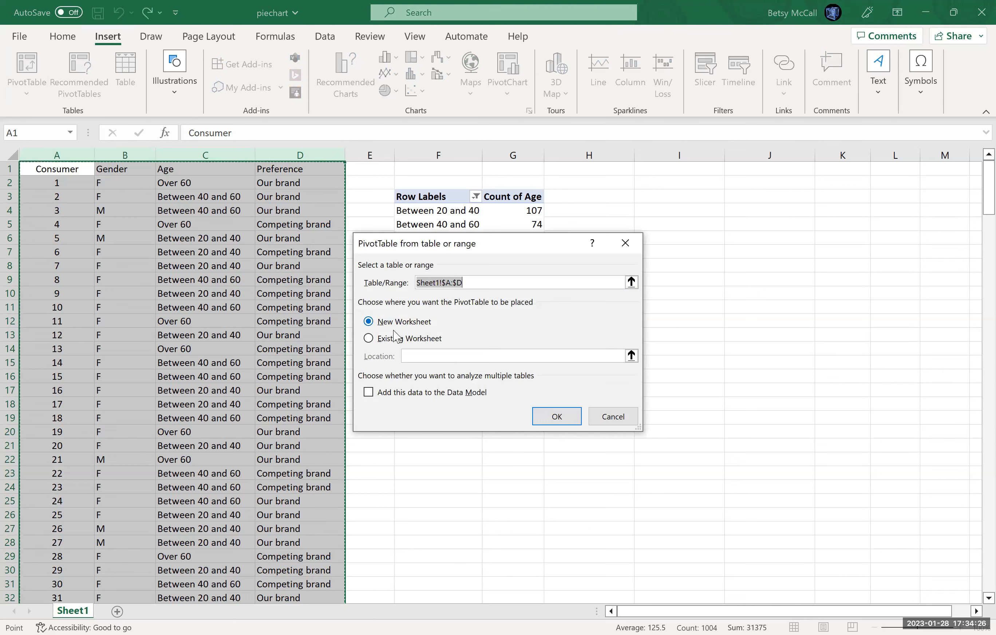
click(369, 338)
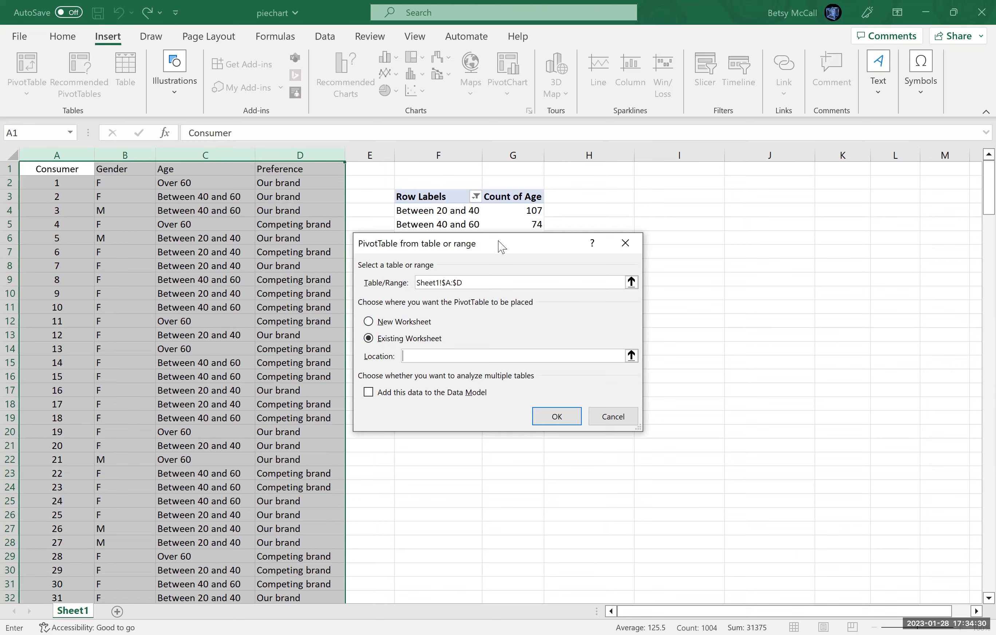
click(420, 326)
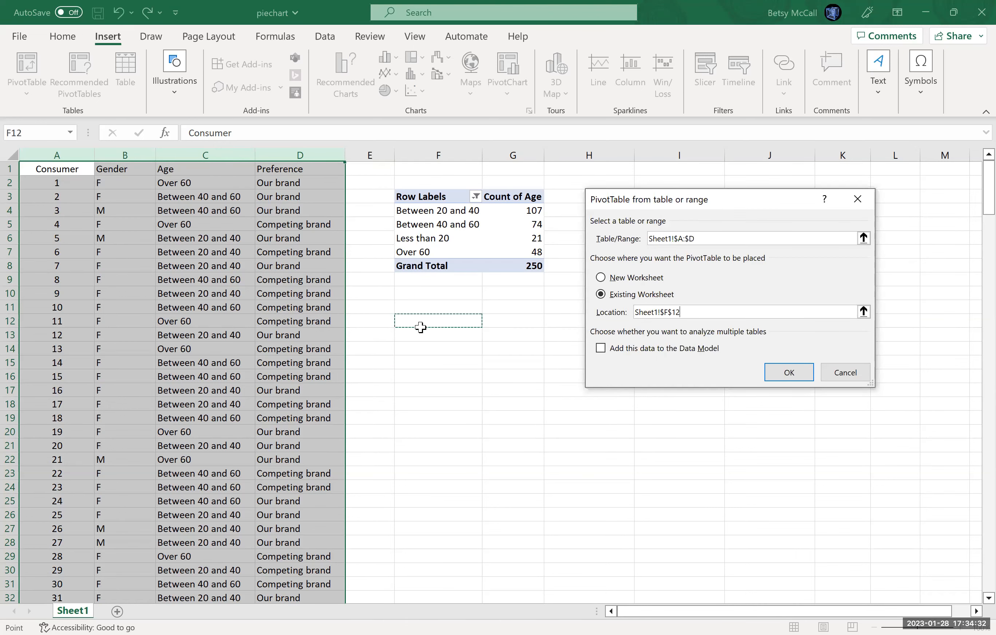
click(788, 372)
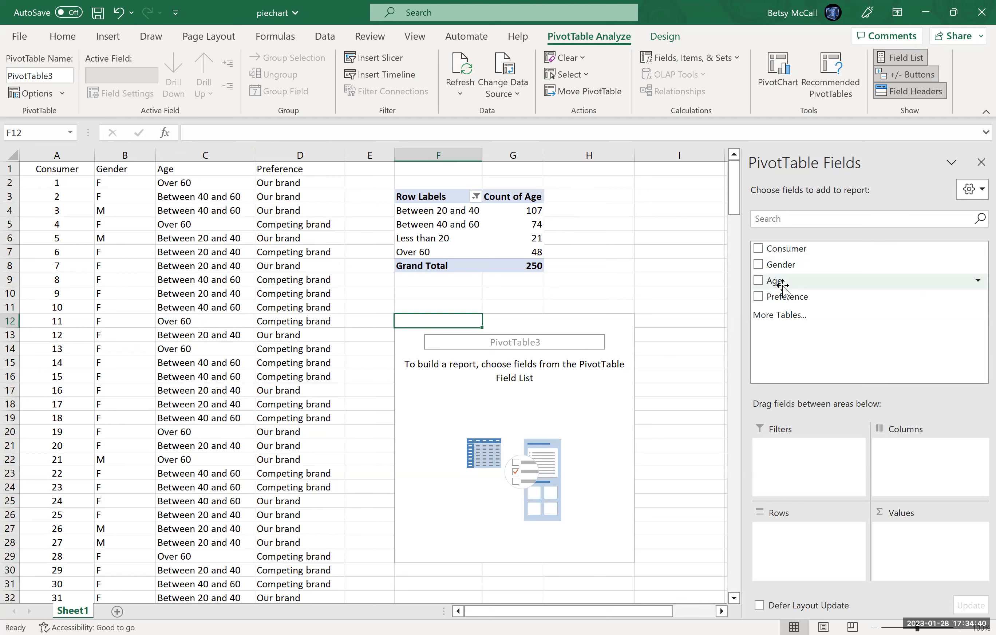
Use Age as both the rows and the counted values of the second PivotTable, filtering out the (blank) item
click(758, 281)
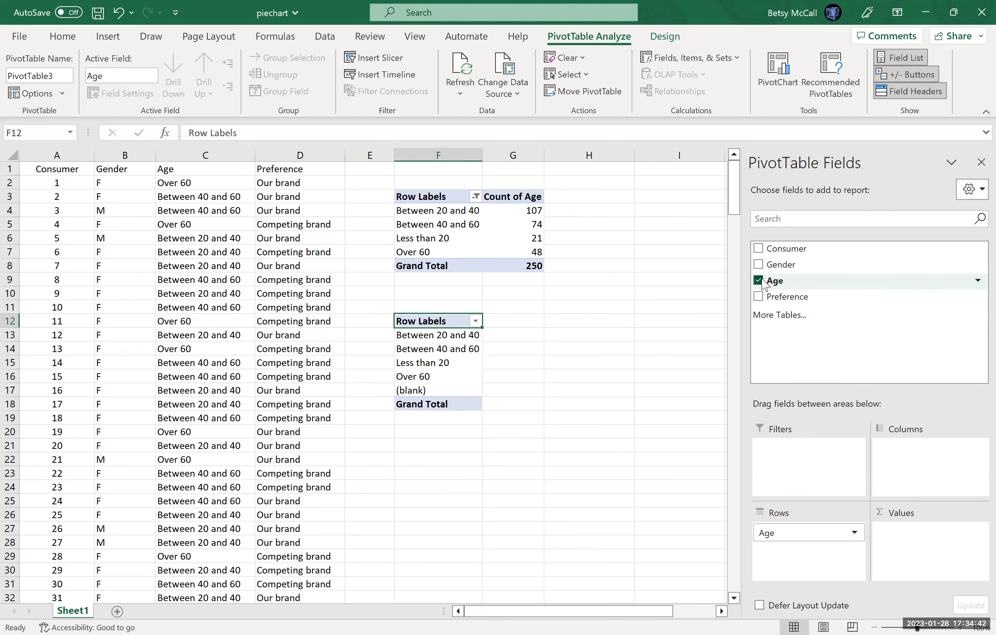
drag(777, 281, 942, 553)
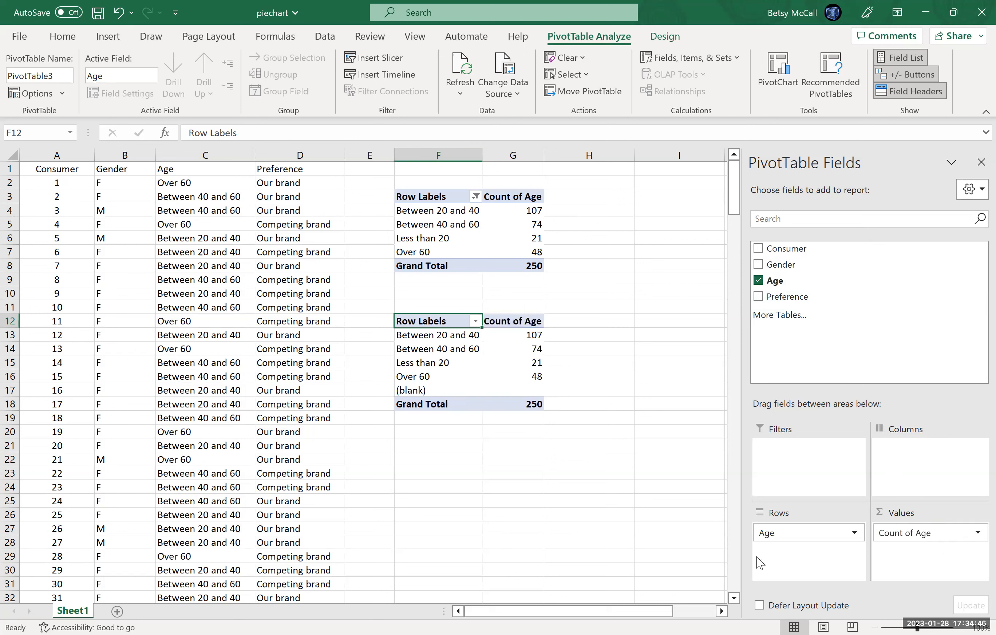
click(476, 321)
click(310, 471)
click(394, 612)
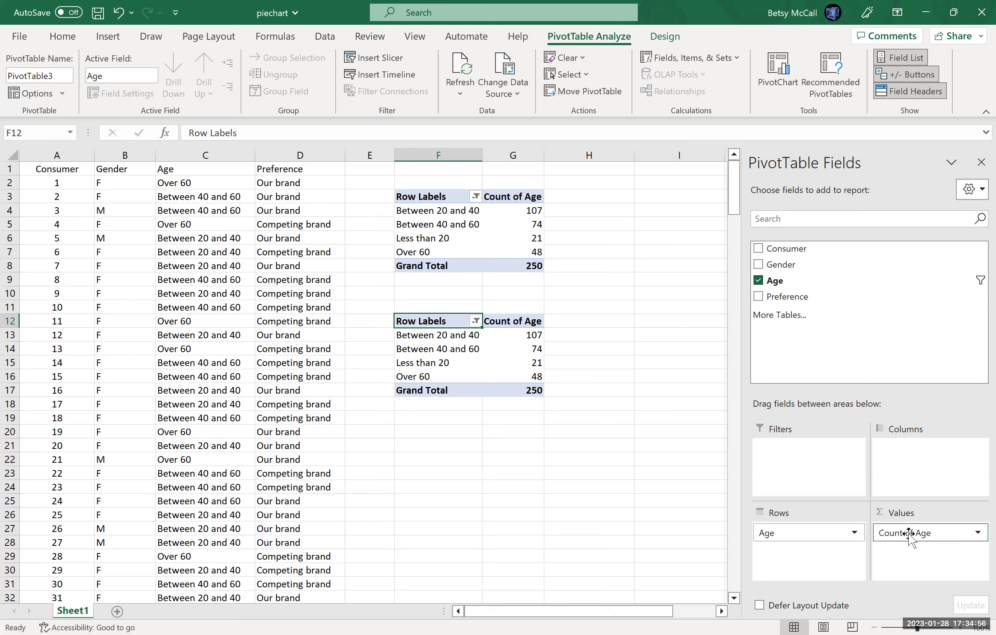
Show the Count of Age values in the second PivotTable as % of Grand Total
click(975, 534)
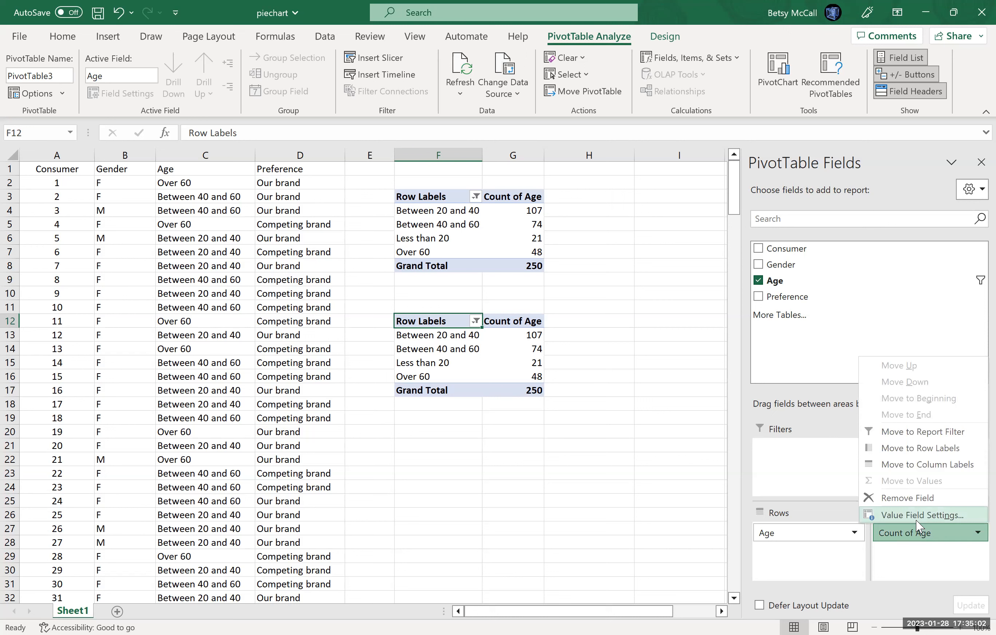
click(915, 519)
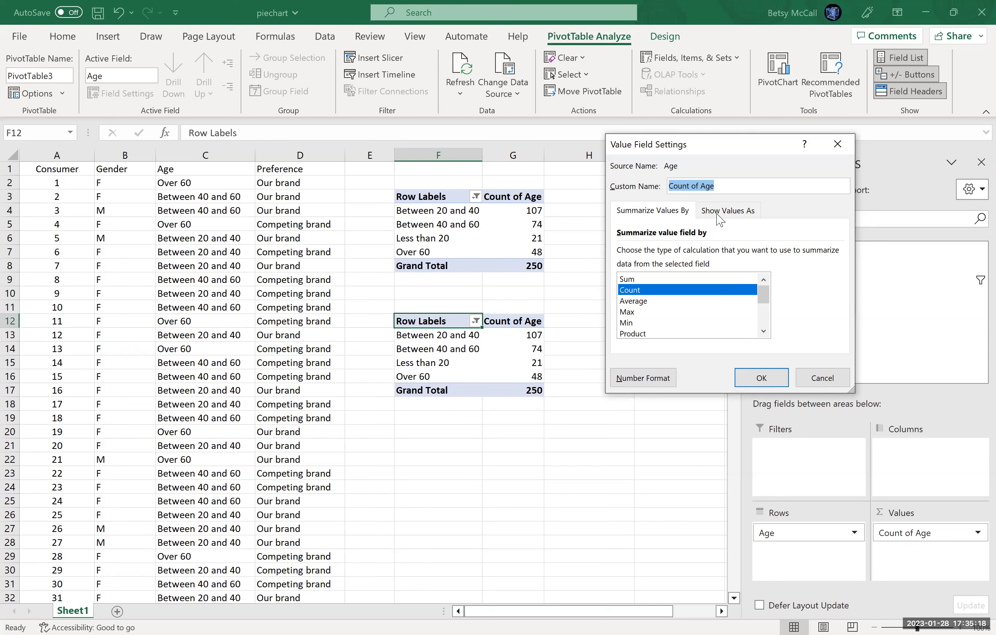
click(737, 217)
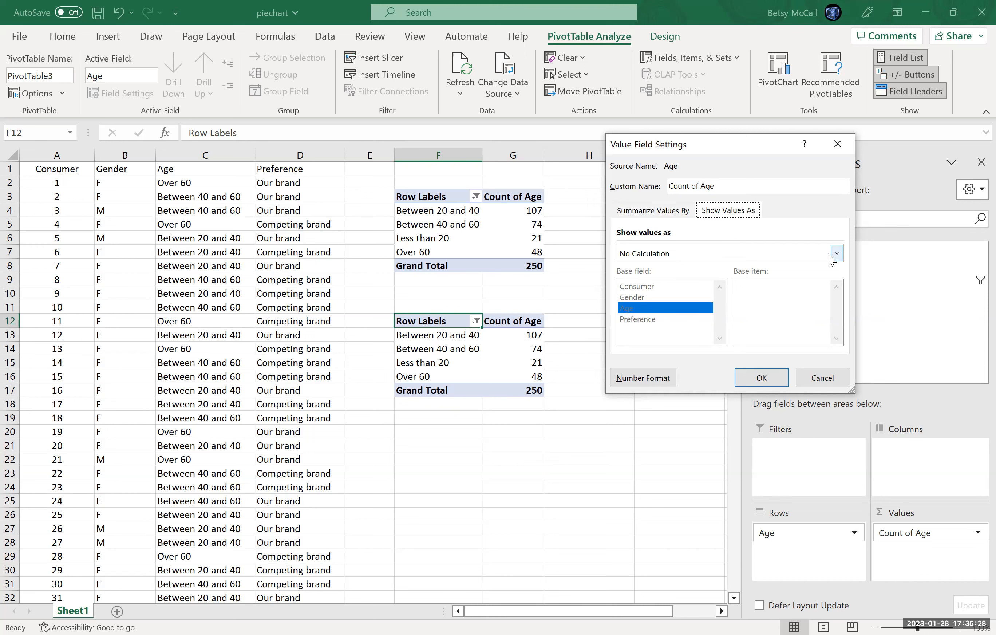
click(837, 253)
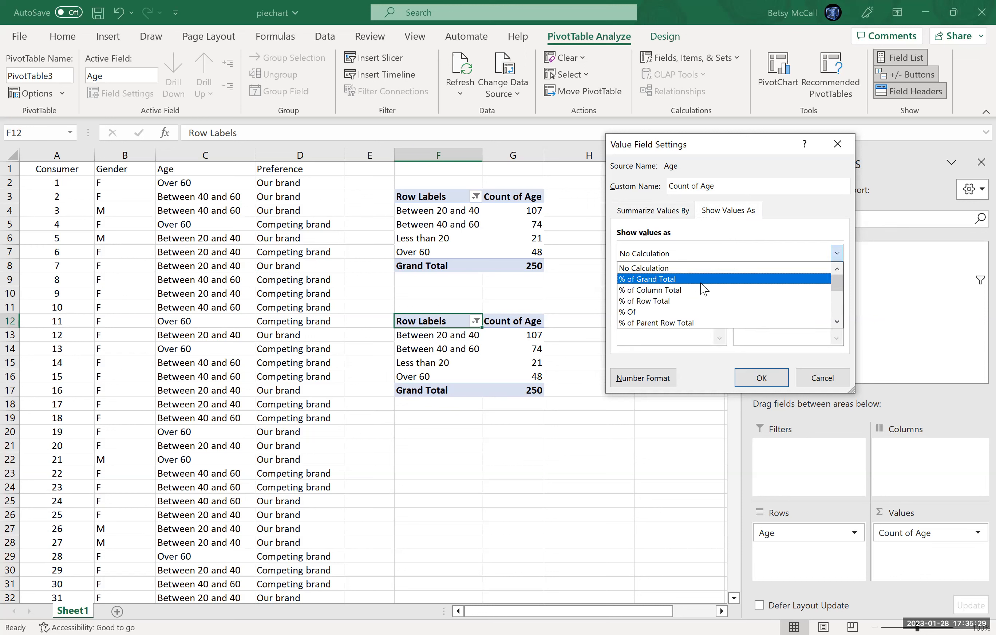
click(671, 279)
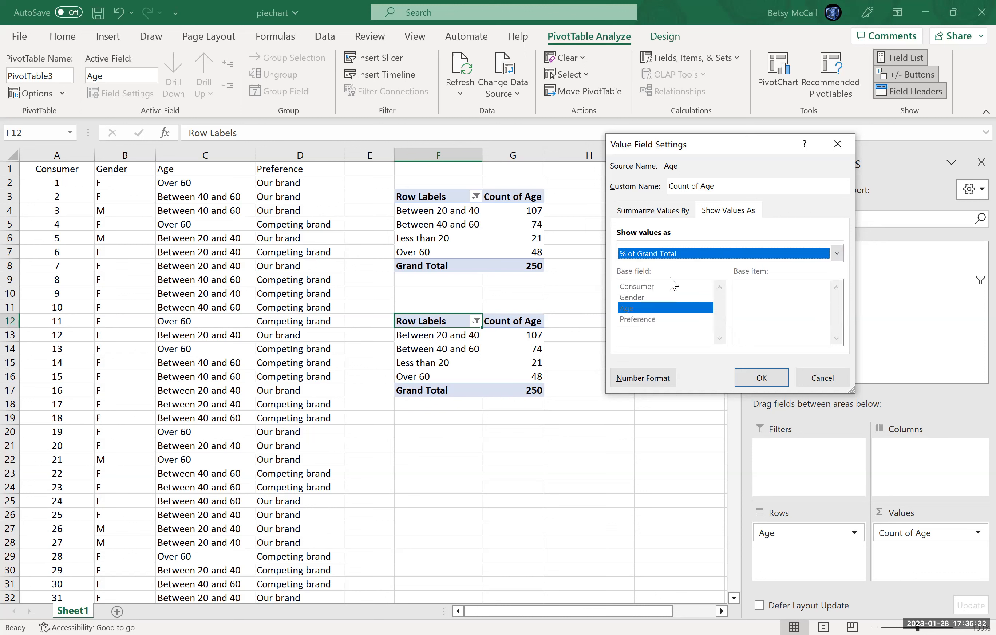
click(760, 378)
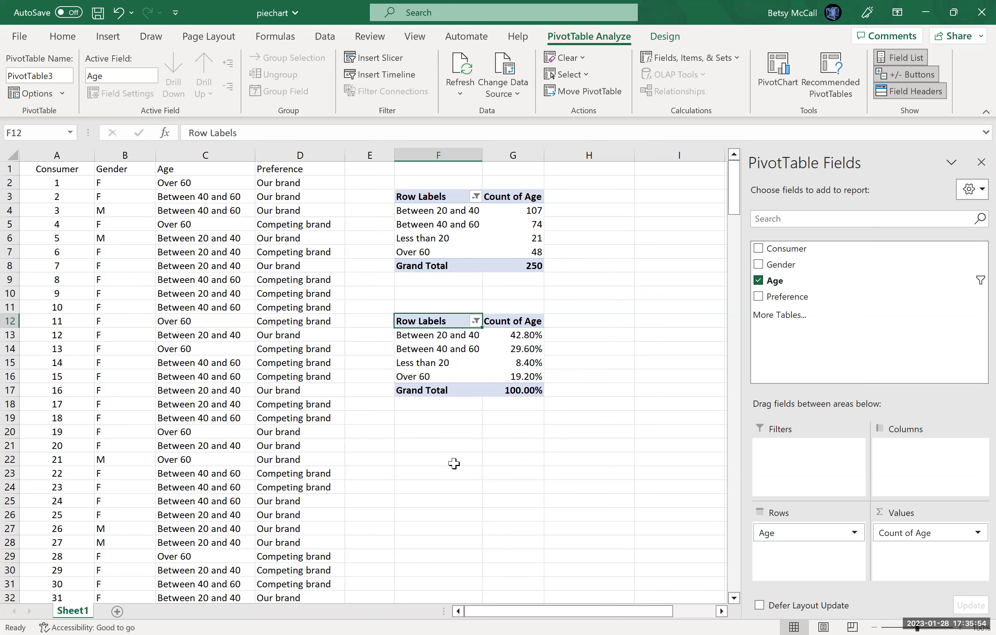
click(407, 433)
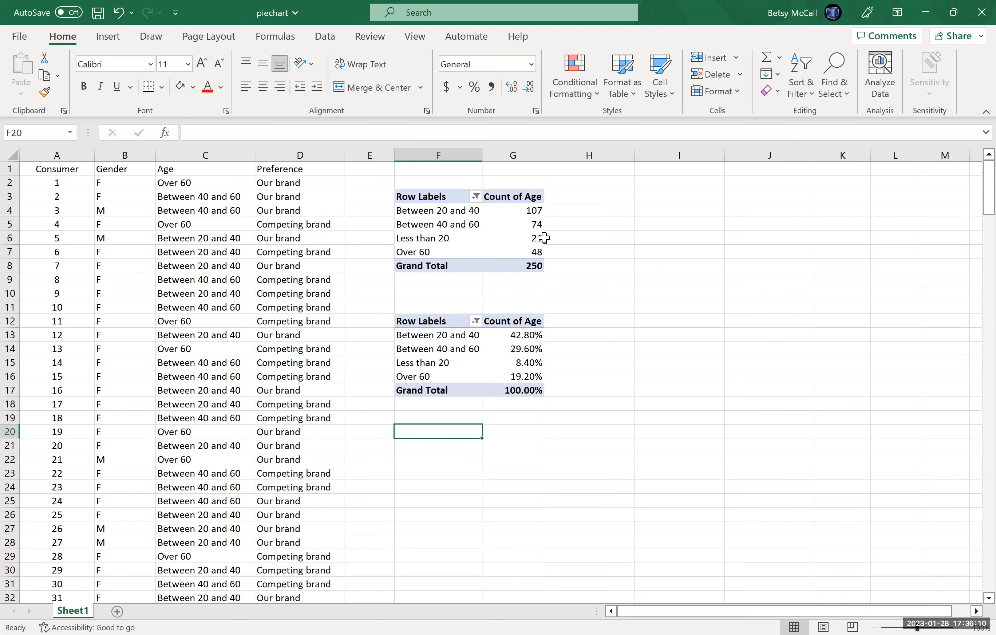
Create a third PivotTable from column C, placed at cell F20 of the existing worksheet
mouse_move(538, 226)
mouse_move(534, 206)
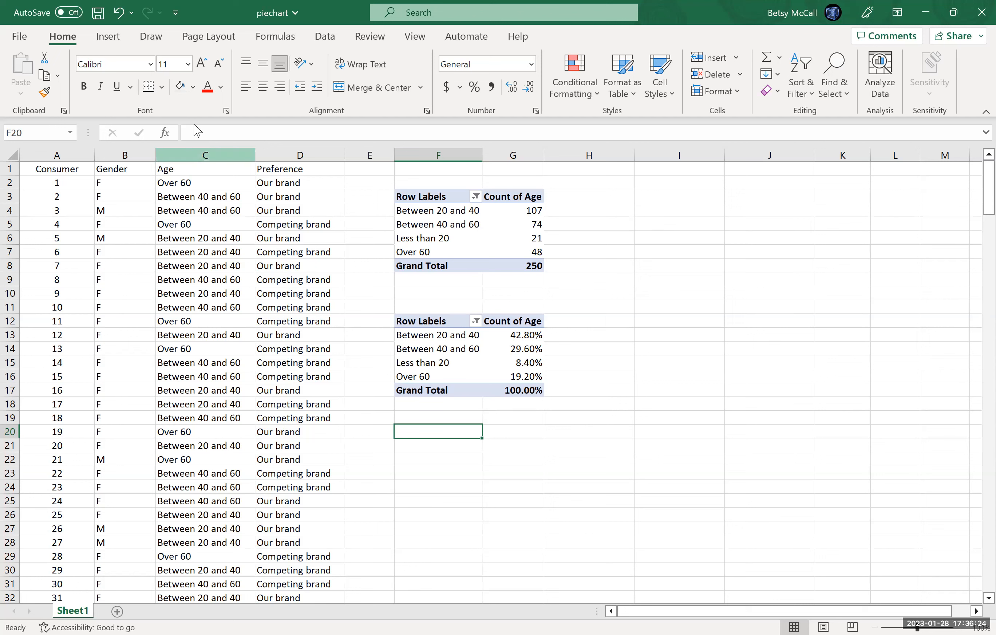
click(203, 157)
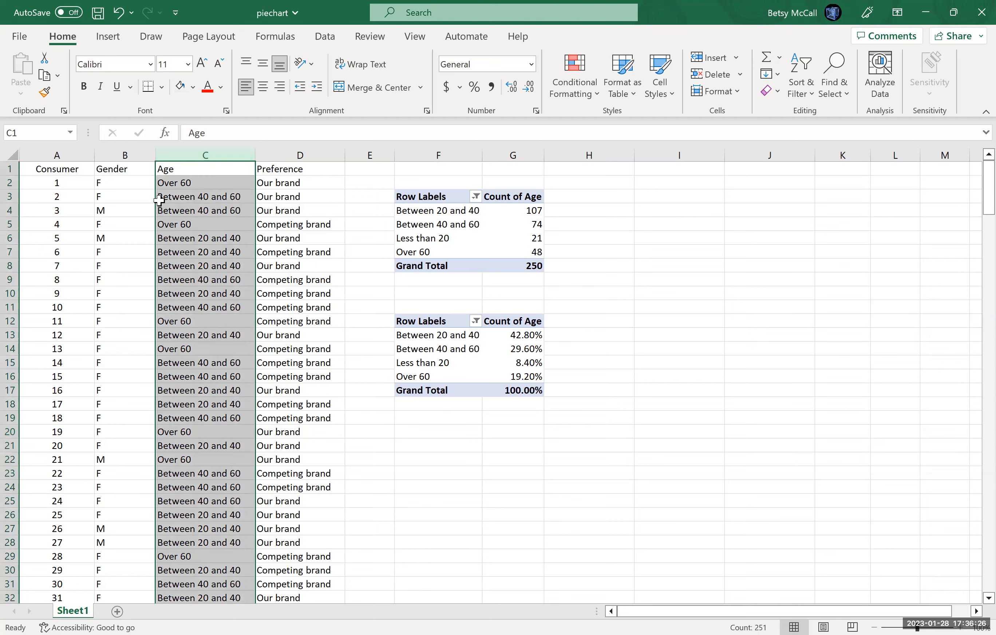
click(110, 37)
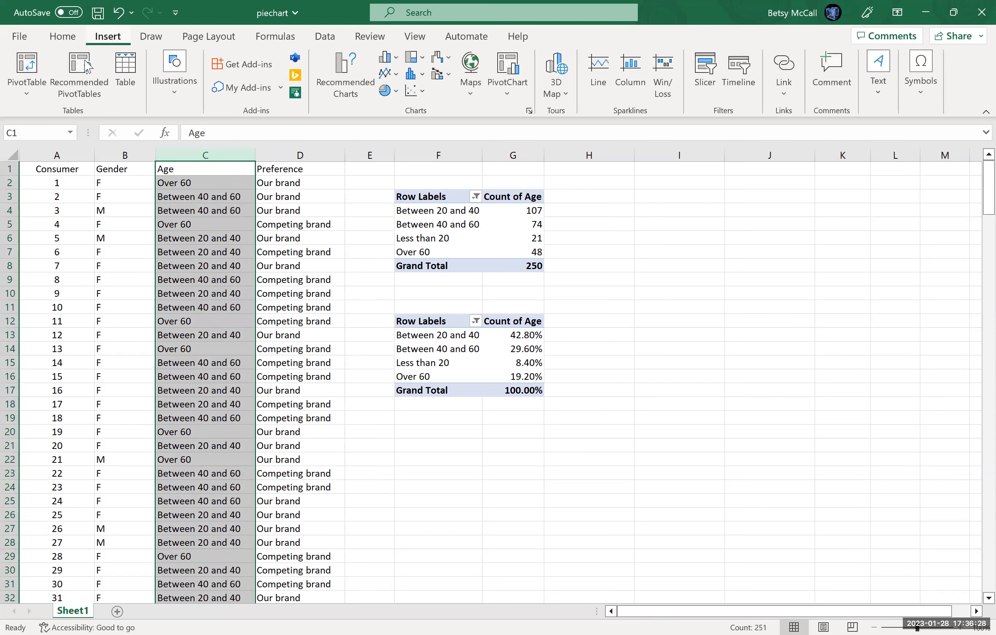
click(30, 95)
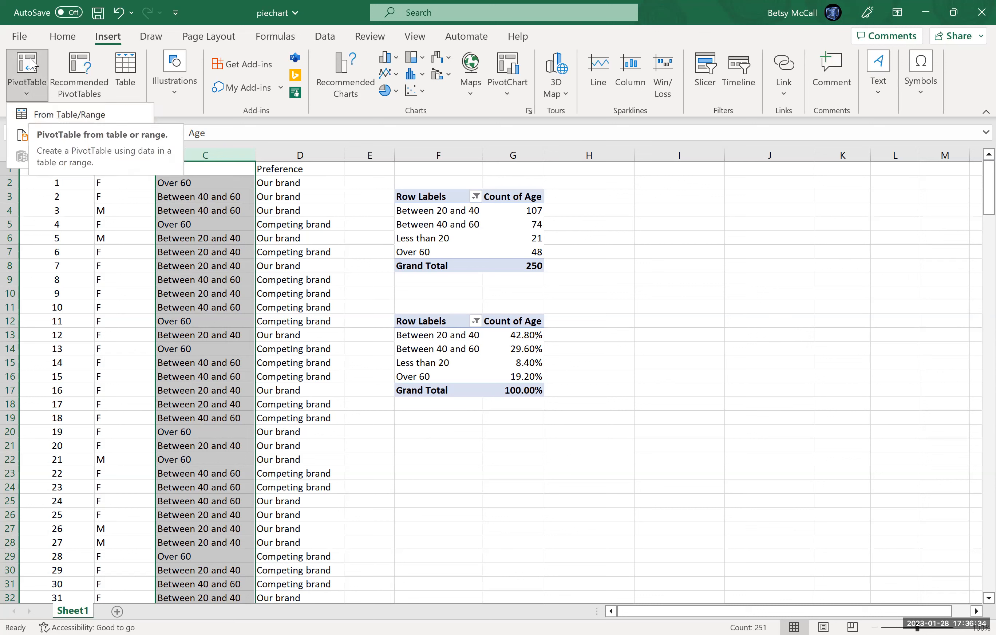
click(31, 115)
click(602, 294)
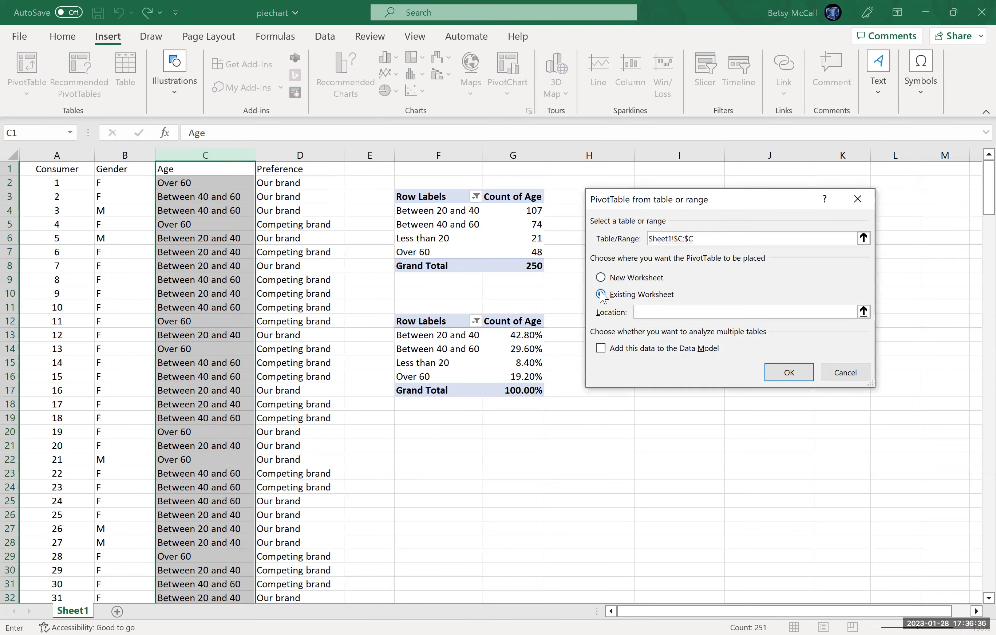
click(412, 431)
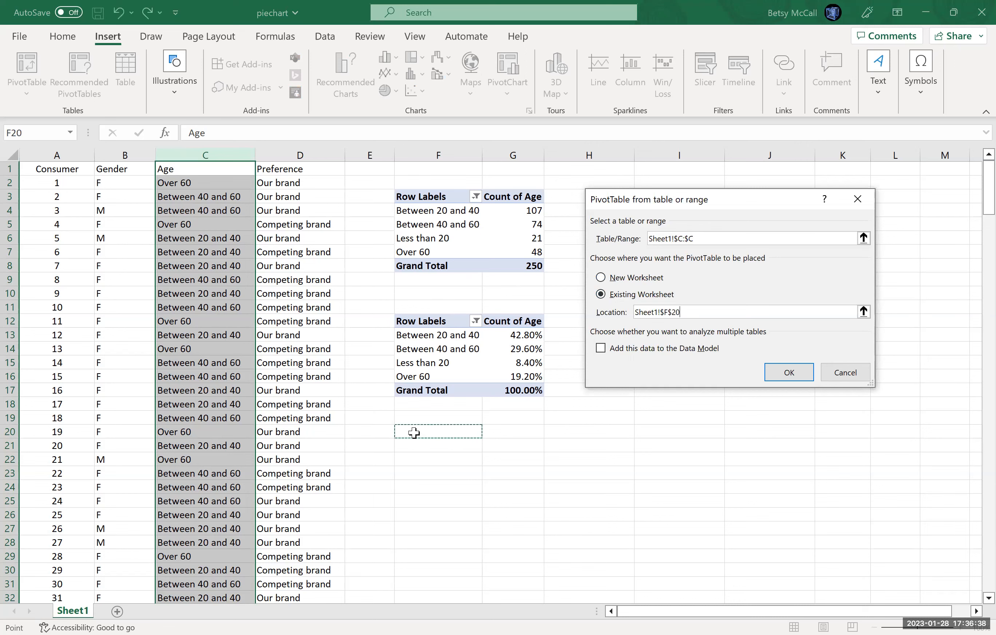
click(787, 373)
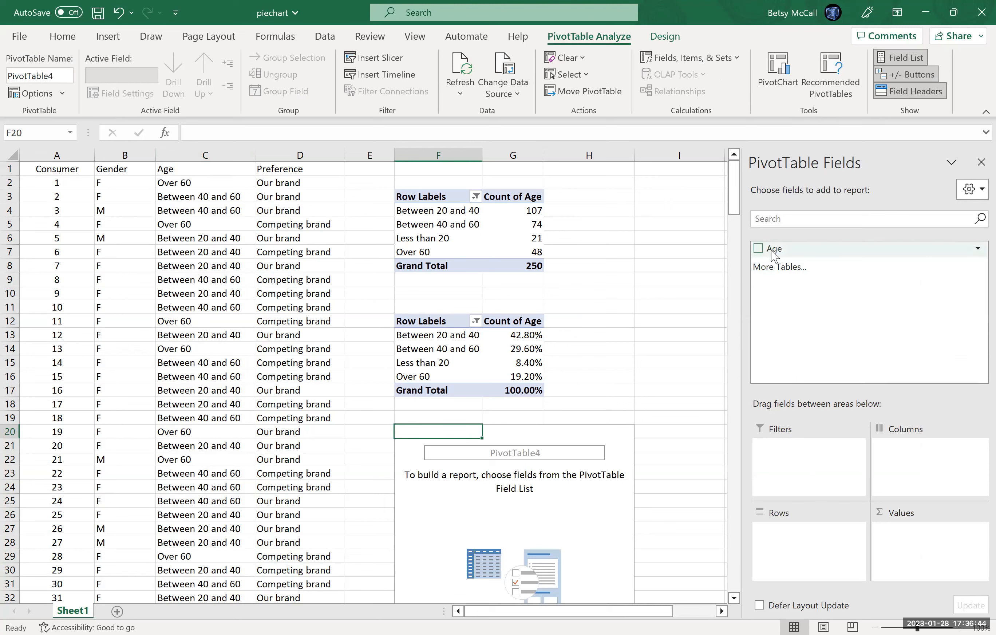
Use Age as both the rows and the counted values of the third PivotTable, filtering out the (blank) item
click(759, 248)
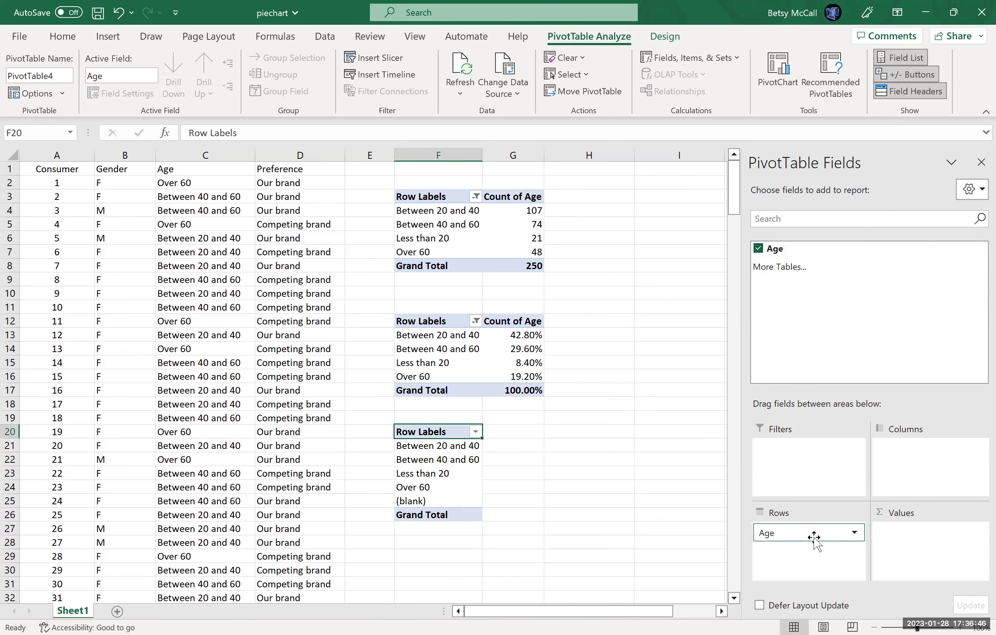
click(474, 430)
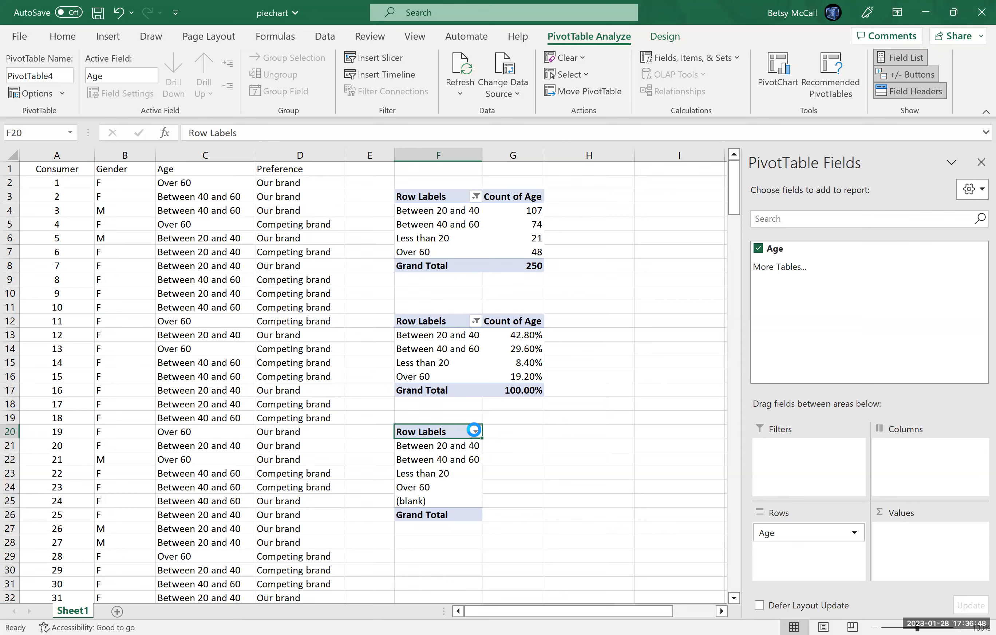
click(322, 264)
click(396, 404)
drag(773, 249, 920, 536)
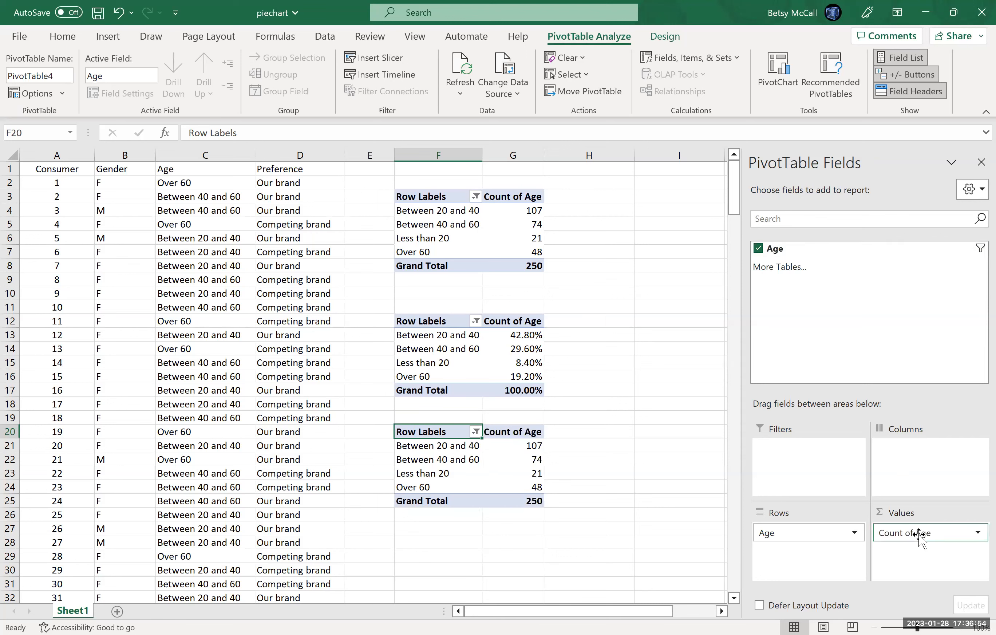
Show the Count of Age values in the third PivotTable as Running Total In Age and close the field list
click(975, 538)
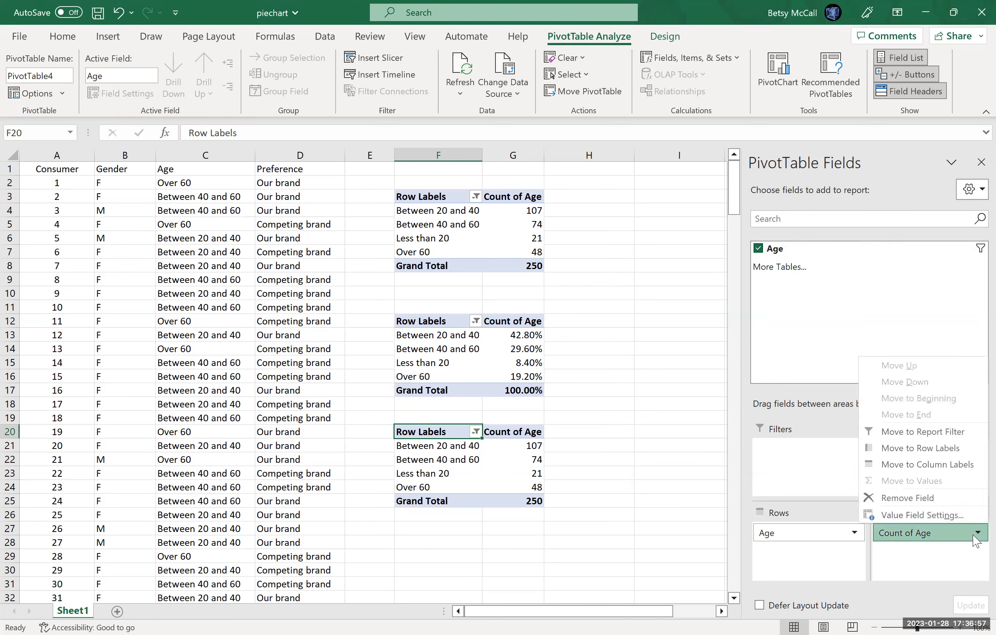
click(927, 517)
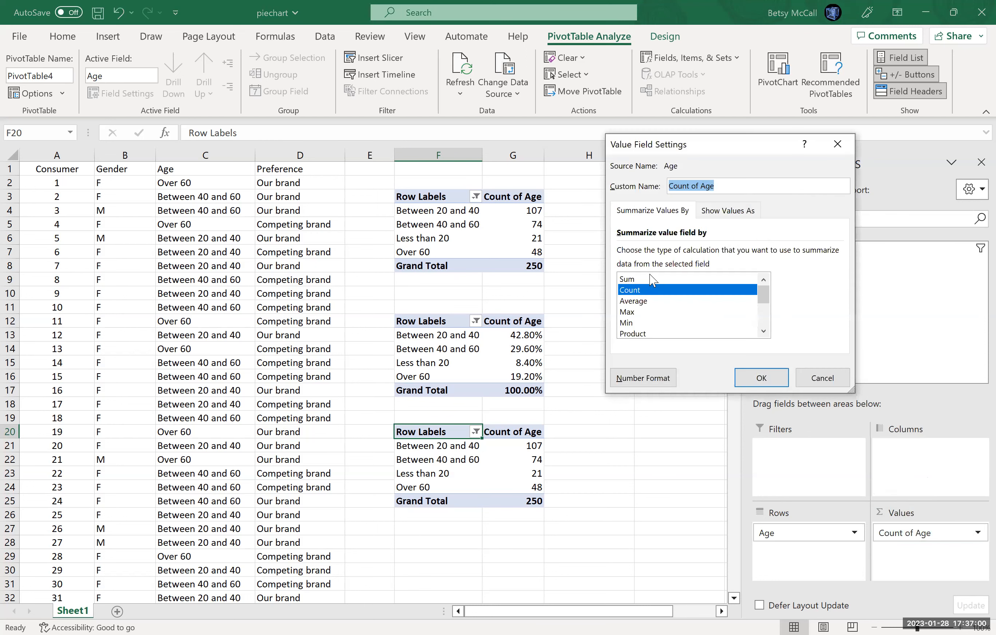
click(738, 213)
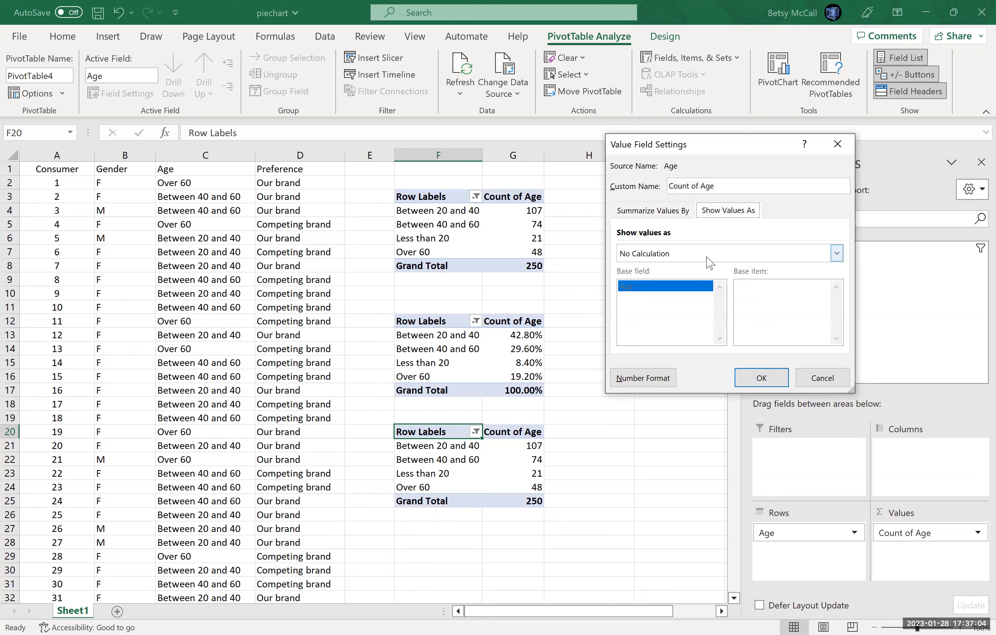
click(836, 253)
drag(840, 283, 840, 316)
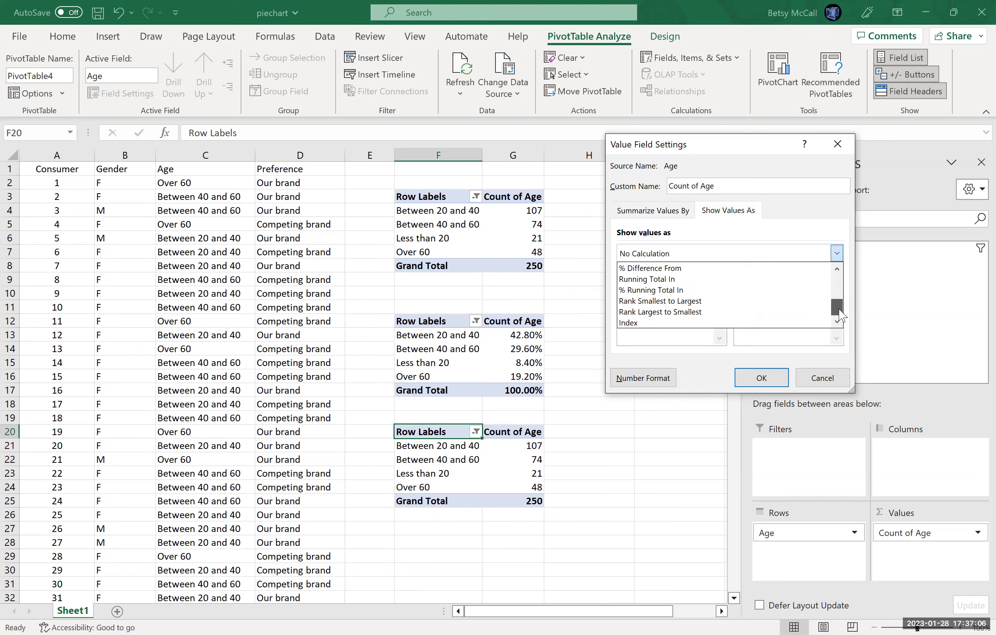
click(651, 279)
click(761, 378)
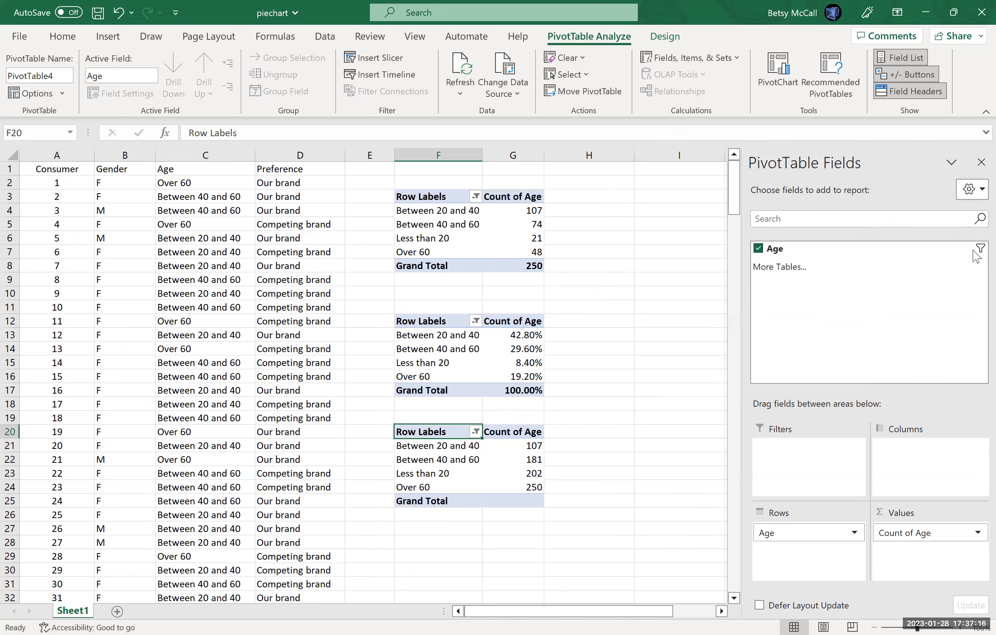
click(981, 162)
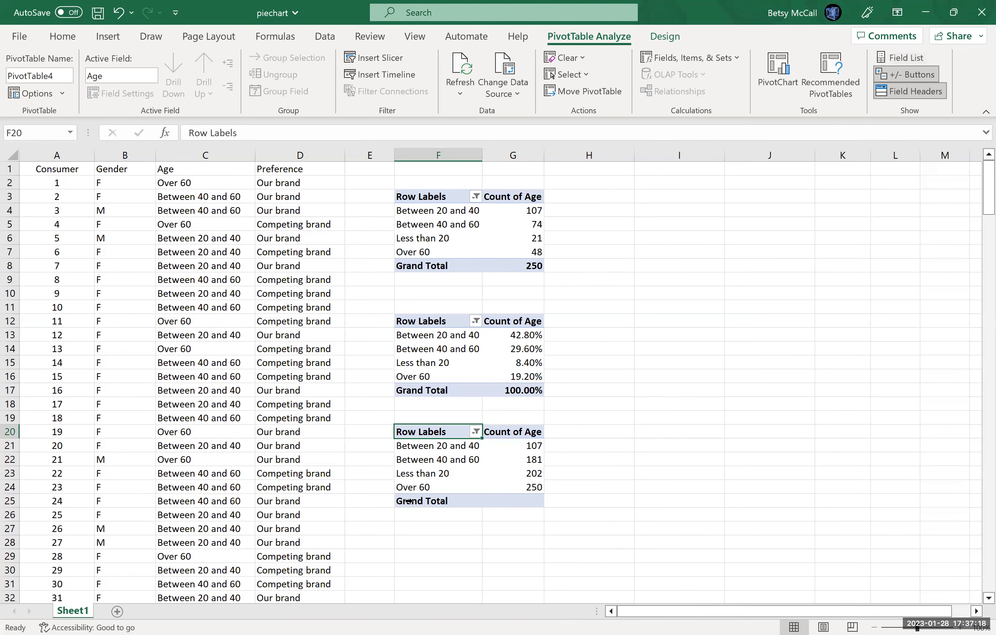